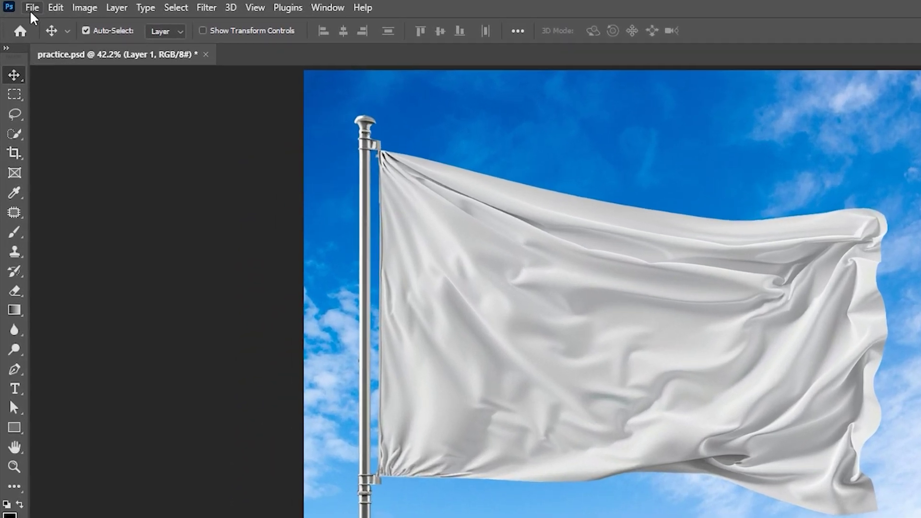
Step: Place the Pakistan flag image as an embedded layer, hide it, and select Layer 1
click(32, 8)
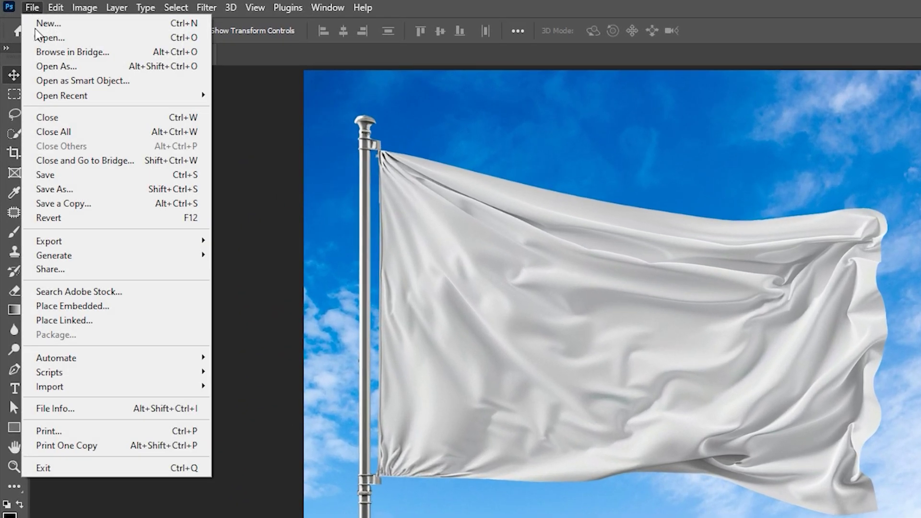
click(72, 306)
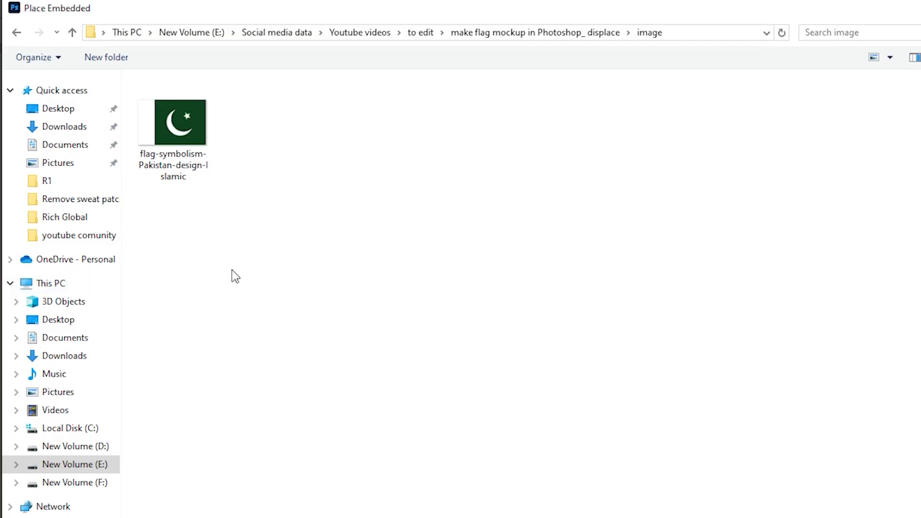
click(173, 129)
double_click(209, 155)
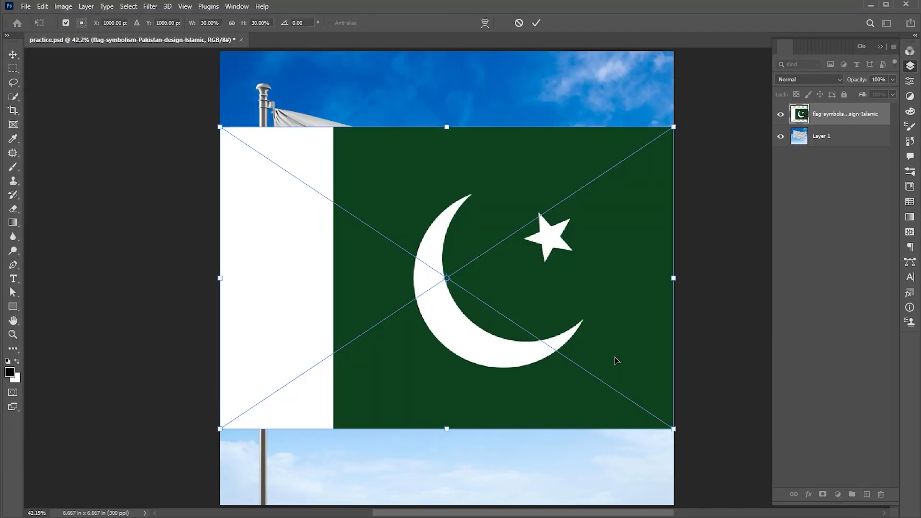
key(Return)
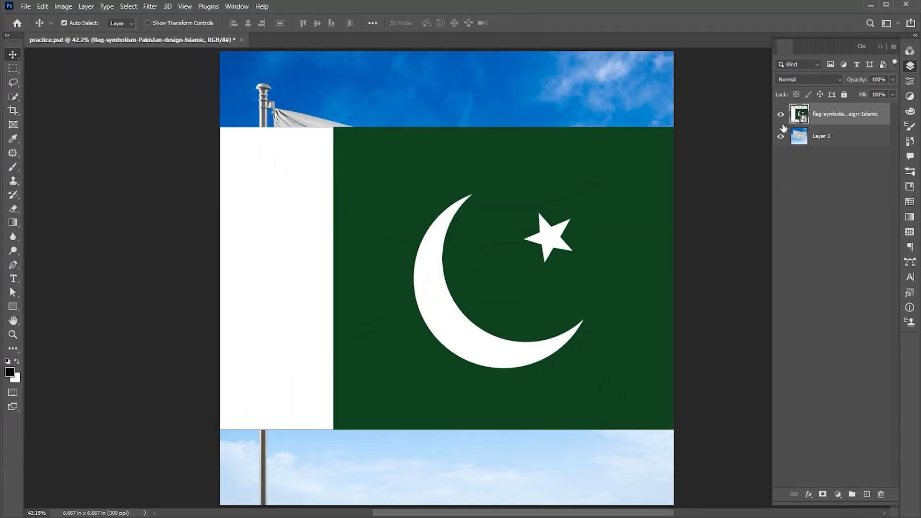
click(781, 114)
click(827, 140)
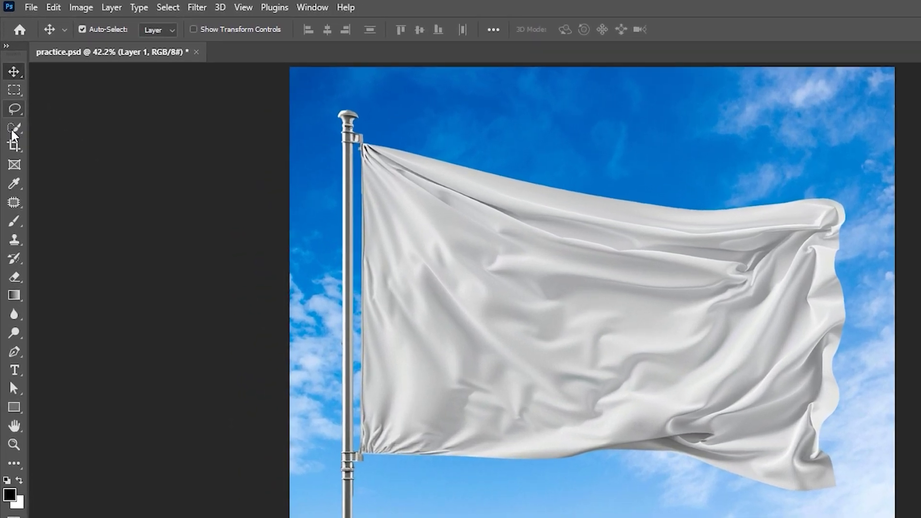
Step: Quick-select the white flag cloth, then subtract the stray notch near the pole
click(13, 82)
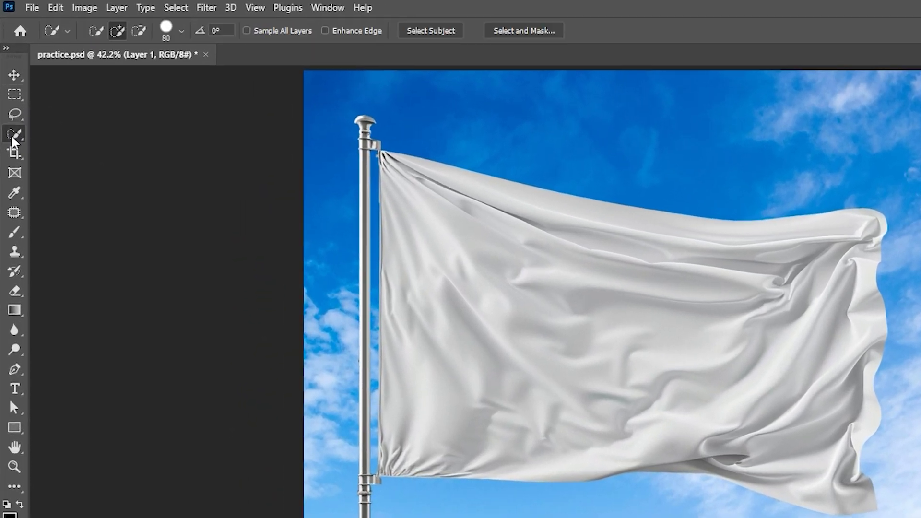
click(69, 150)
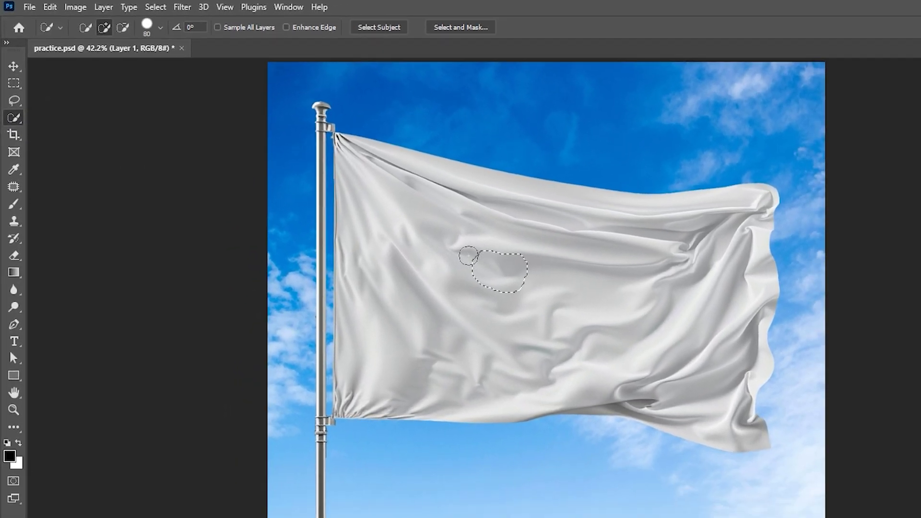
drag(432, 202, 344, 170)
mouse_move(559, 195)
mouse_down()
mouse_move(593, 297)
mouse_move(609, 305)
mouse_up()
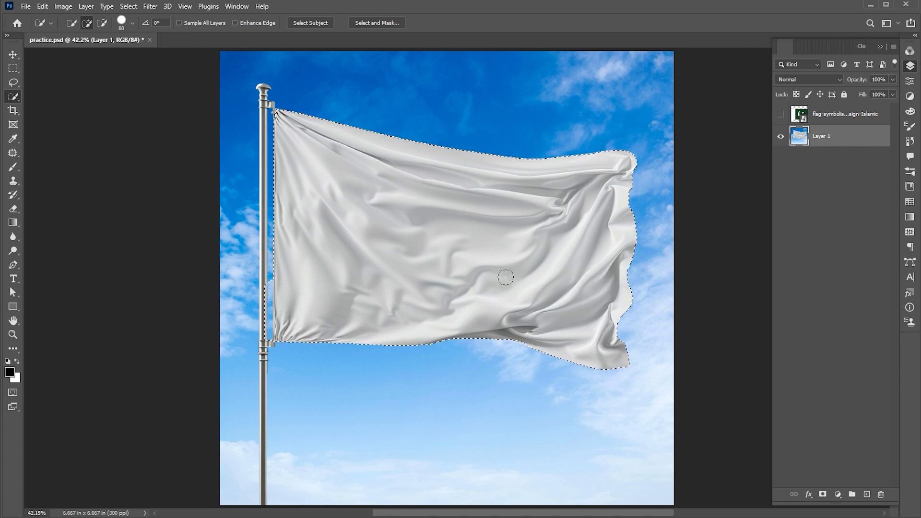
alt+click(253, 283)
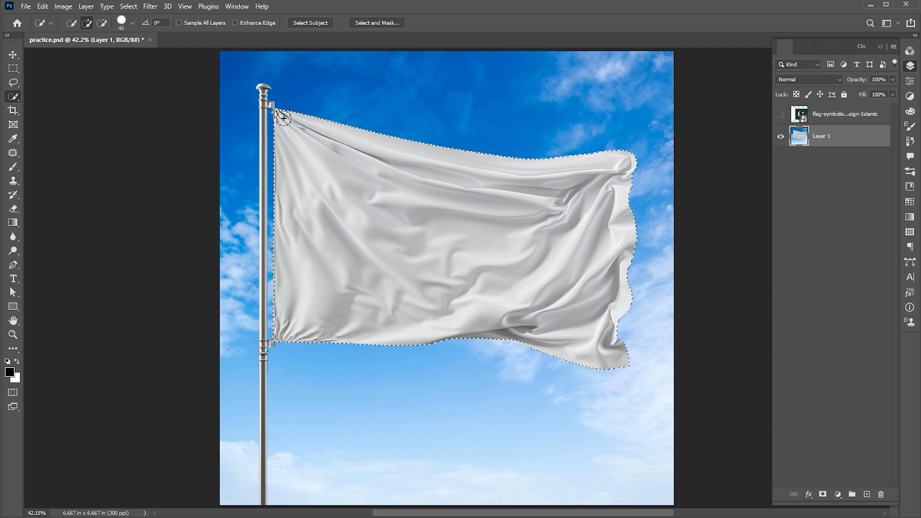
scroll(282, 110, up, 5)
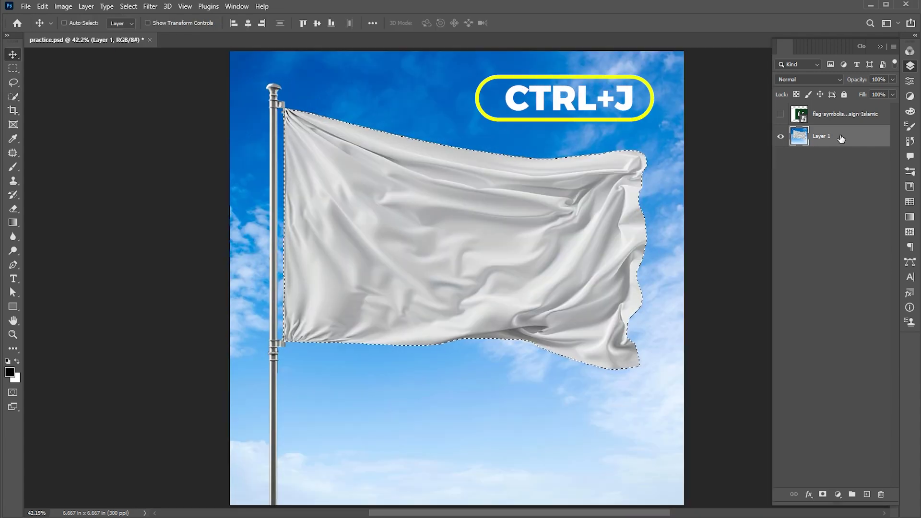
Step: Copy the selected cloth to Layer 2 and convert it to a smart object
key(ctrl+j)
right_click(833, 138)
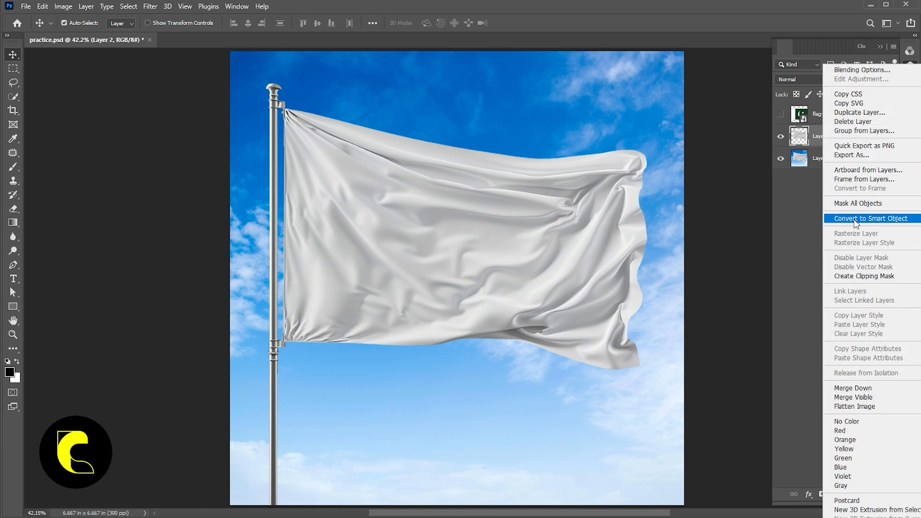
click(856, 219)
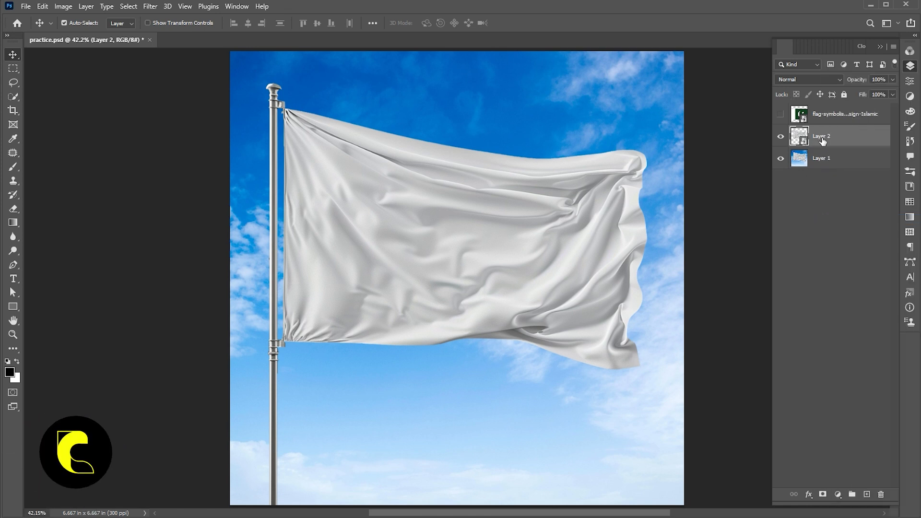
Step: Apply an 8-pixel Gaussian Blur to the smart-object cloth copy
click(149, 6)
mouse_move(157, 144)
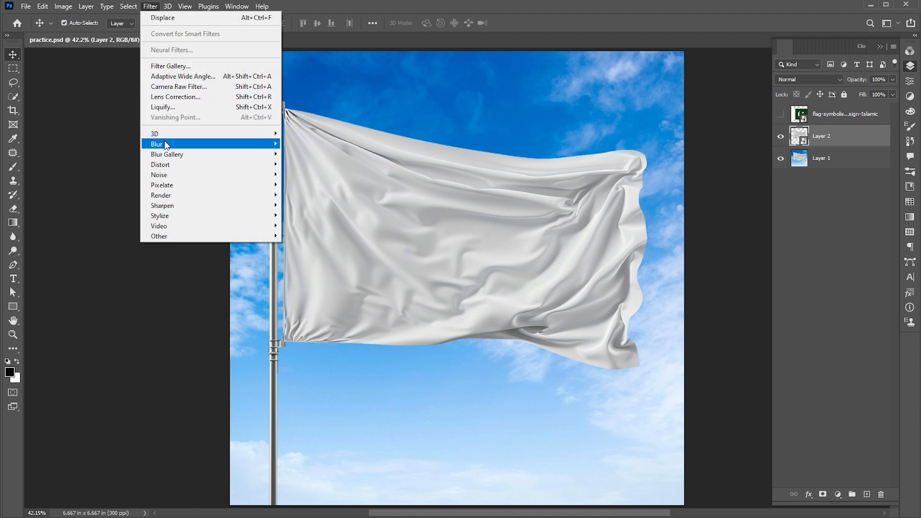
click(310, 185)
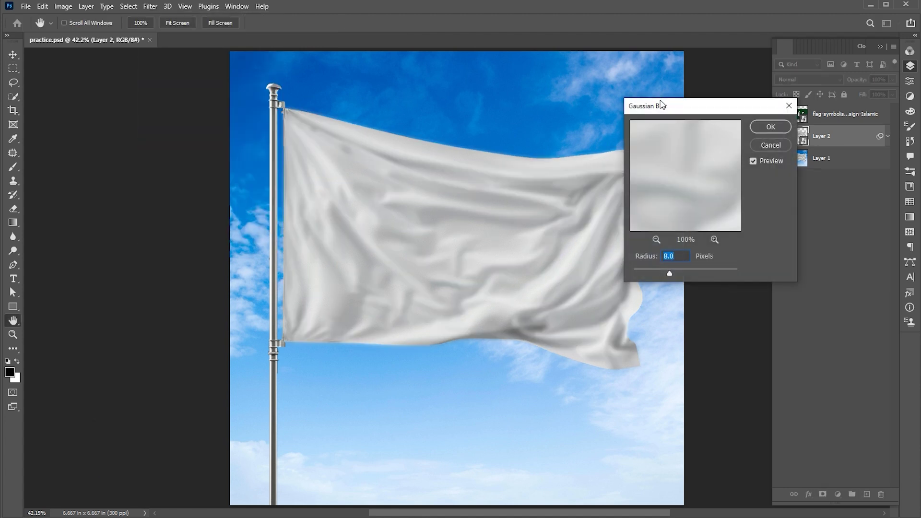
drag(666, 106, 388, 57)
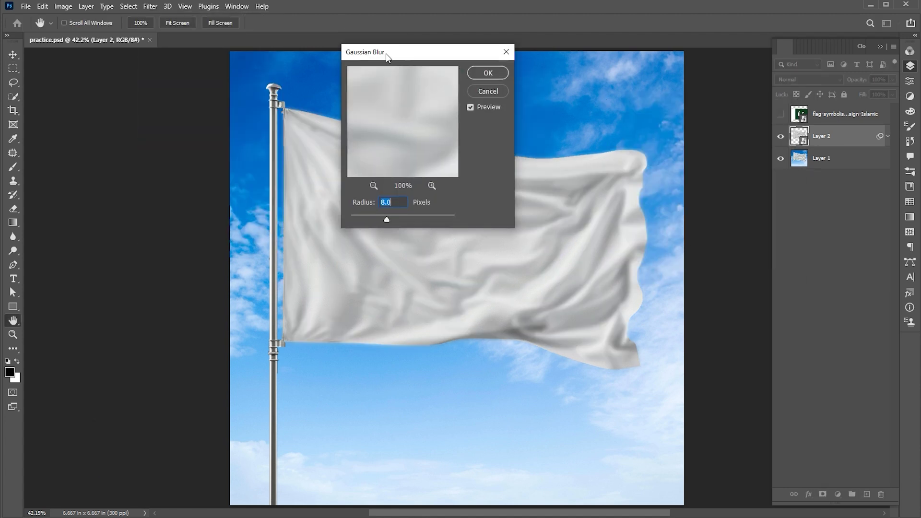
click(491, 72)
click(26, 6)
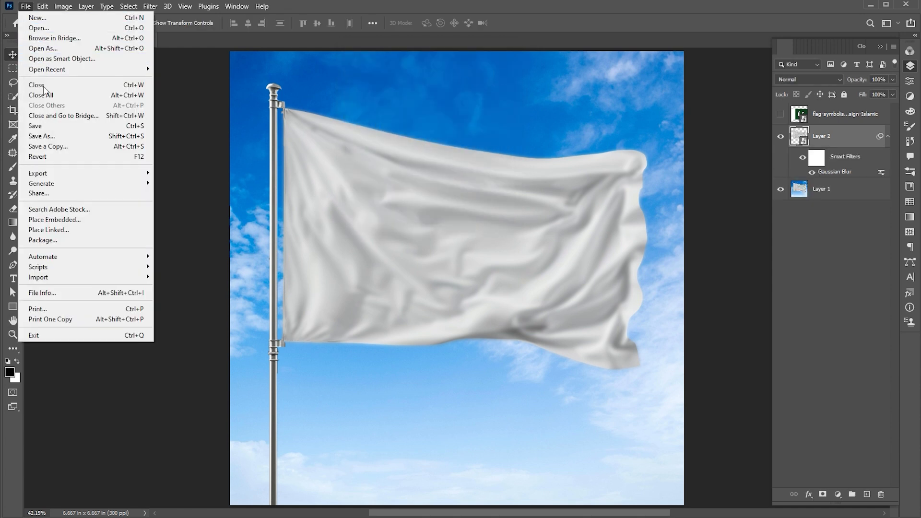
Step: Save the document as Displace.psd in Photoshop format
click(48, 136)
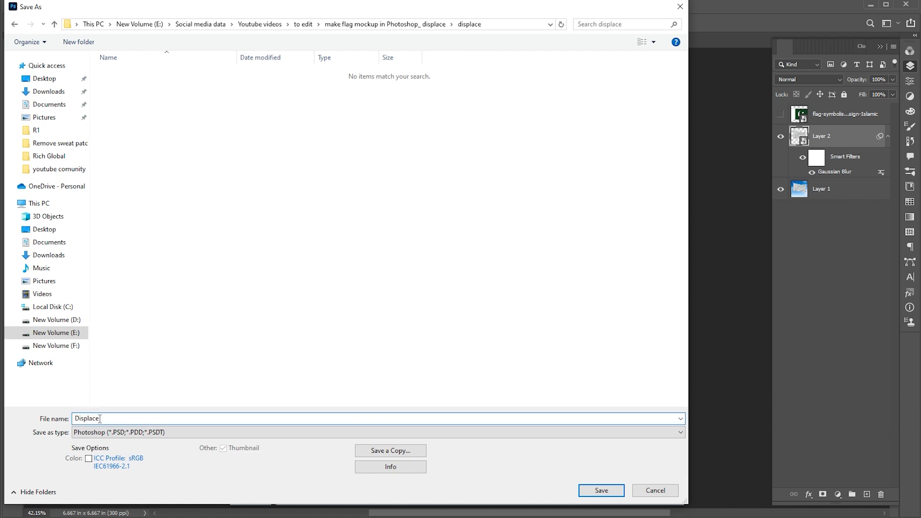
click(601, 491)
click(626, 145)
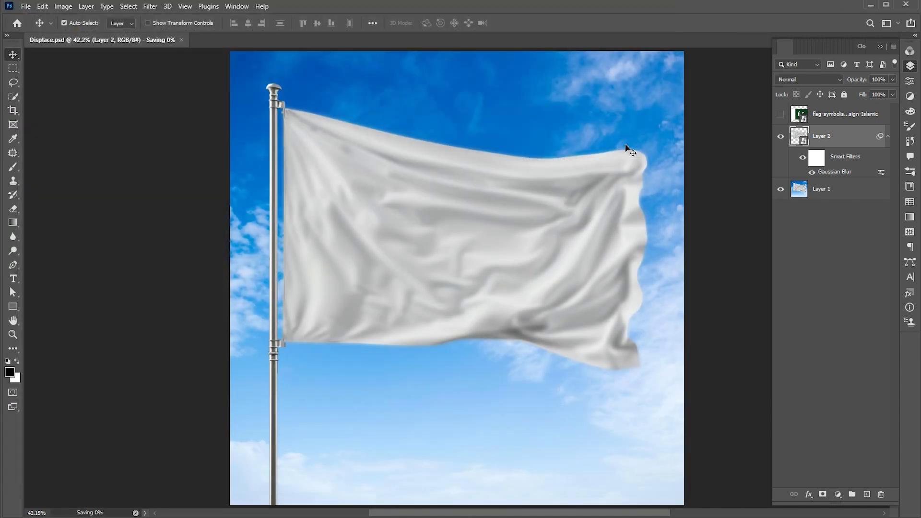
Step: Delete the smart filter mask and the Gaussian Blur from the cloth copy
right_click(816, 157)
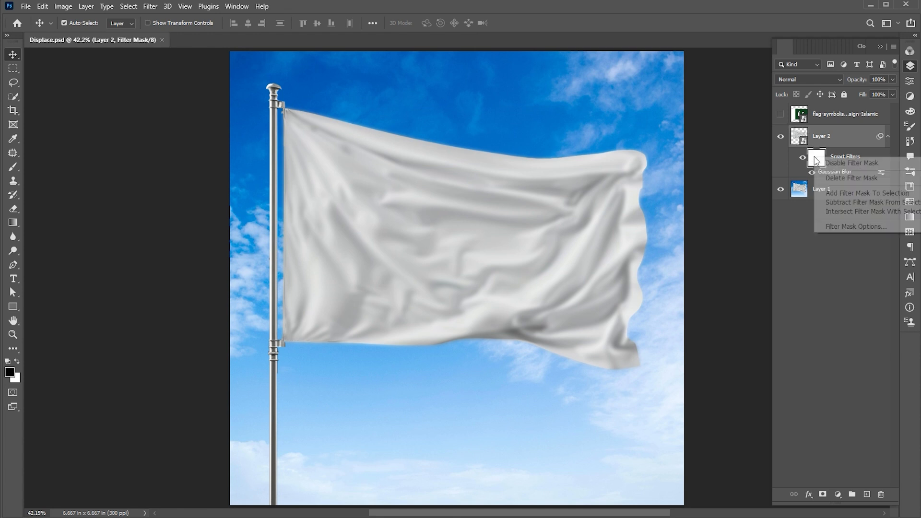
click(842, 182)
right_click(825, 166)
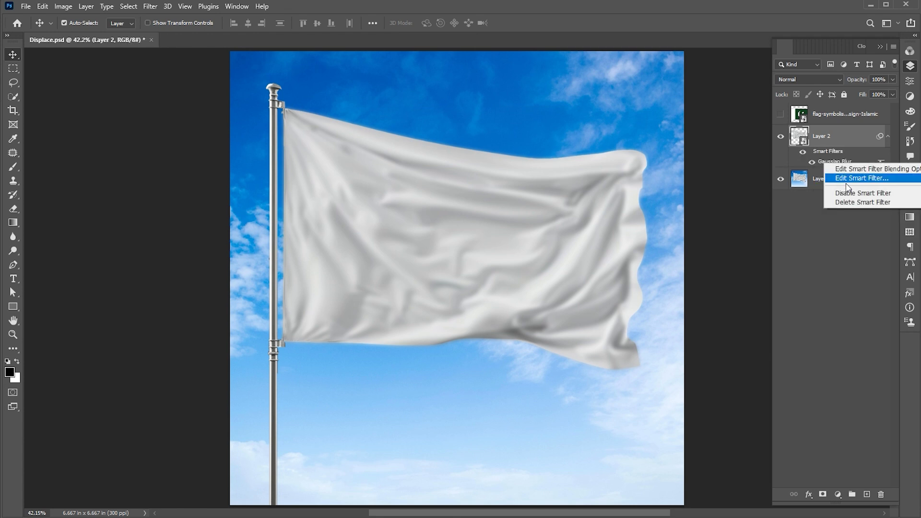
click(843, 199)
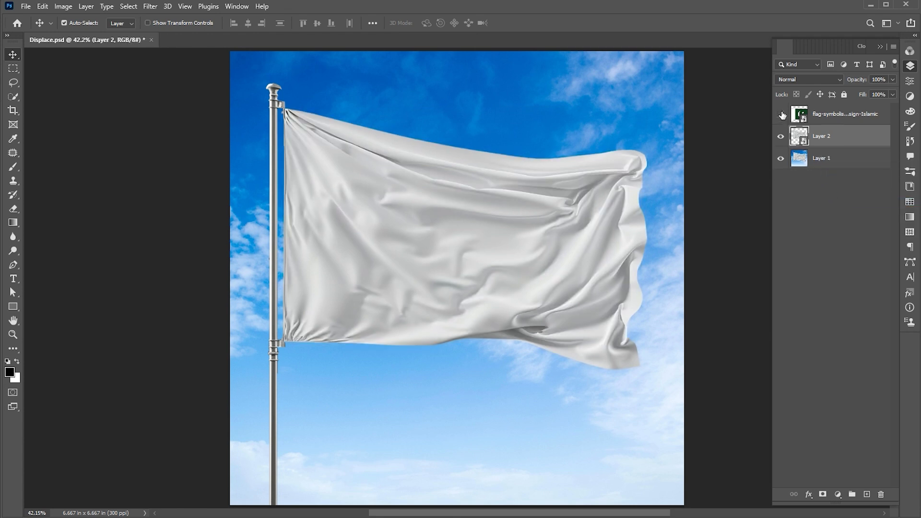
Step: Show the Pakistan flag layer and clip it to the cloth layer below
click(782, 114)
right_click(820, 115)
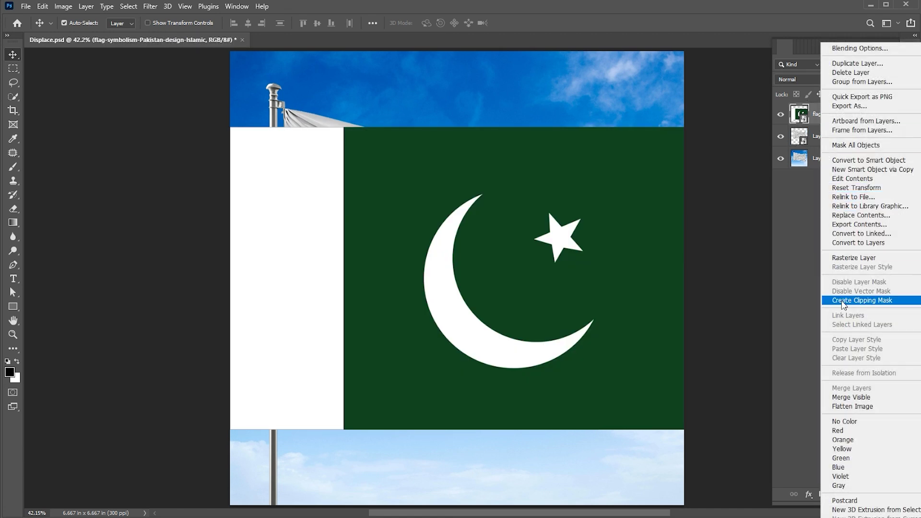
click(861, 300)
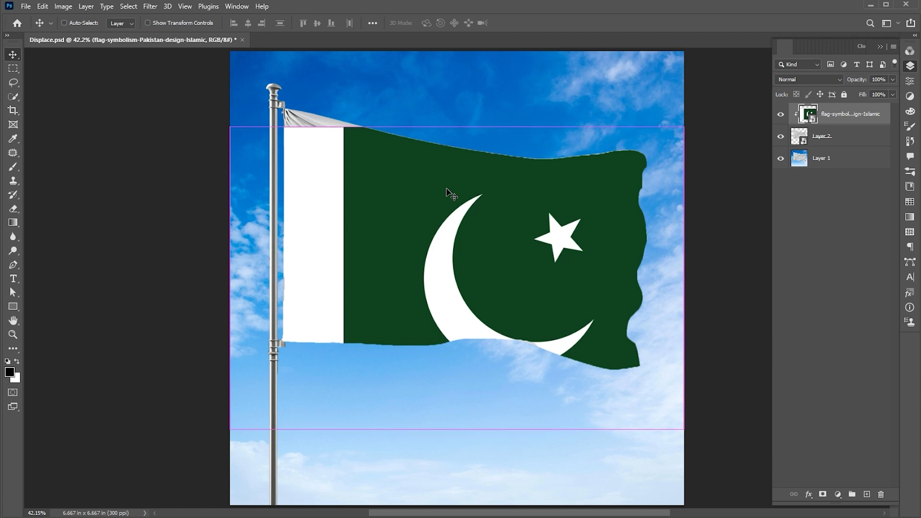
Step: Free-transform the flag's corners so its left edge hugs the pole and it matches the cloth
key(ctrl+t)
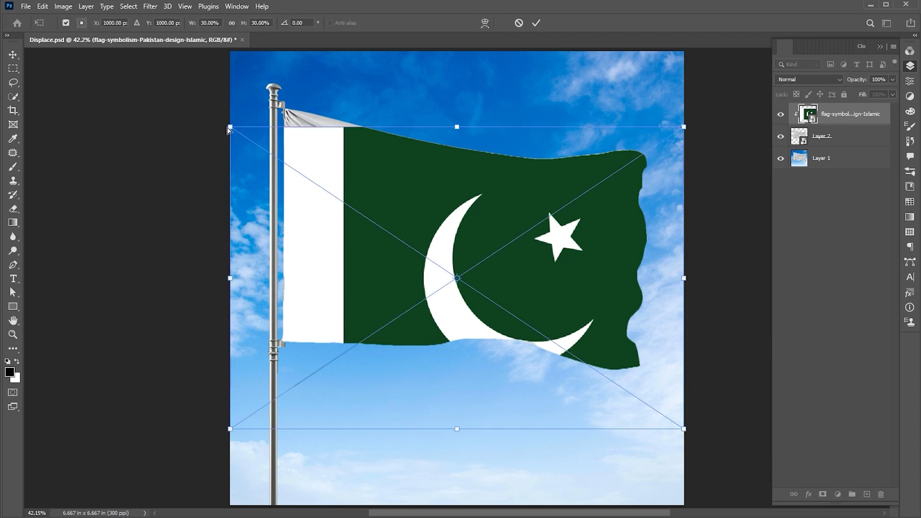
drag(230, 129, 248, 79)
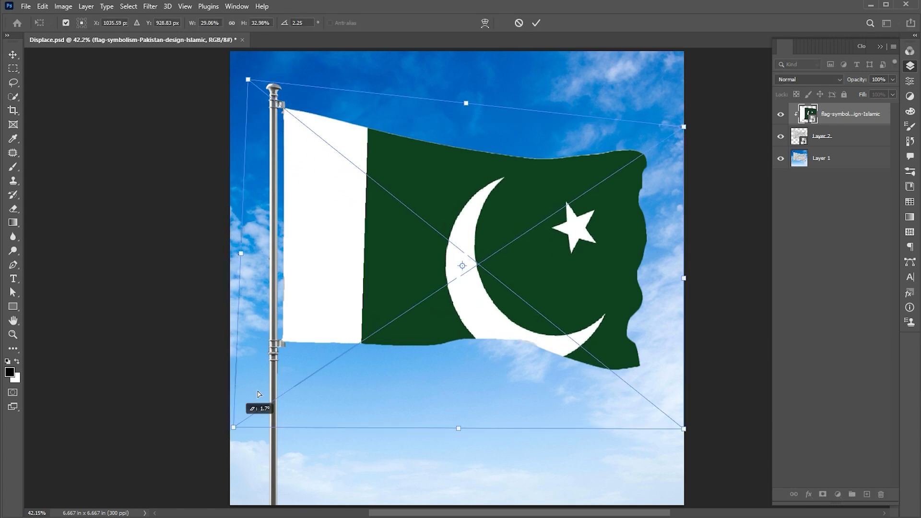
drag(231, 429, 279, 355)
drag(249, 80, 283, 107)
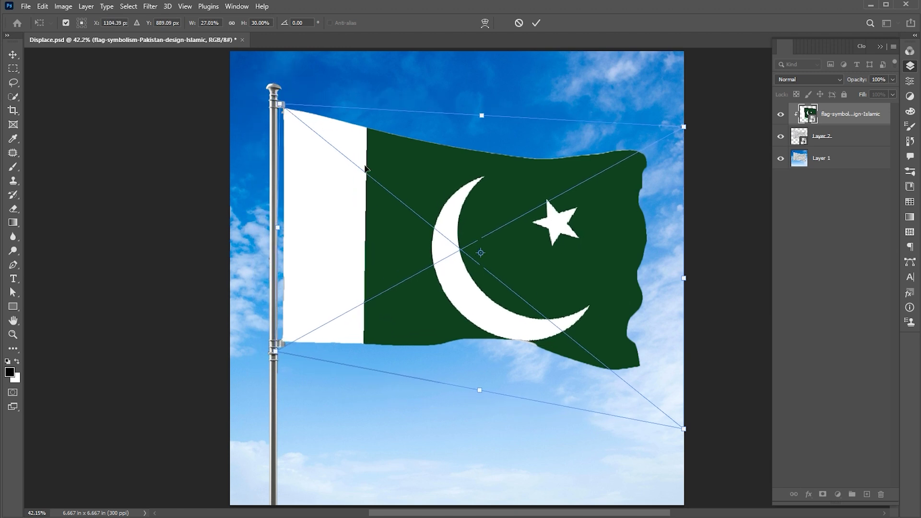
drag(685, 428, 651, 378)
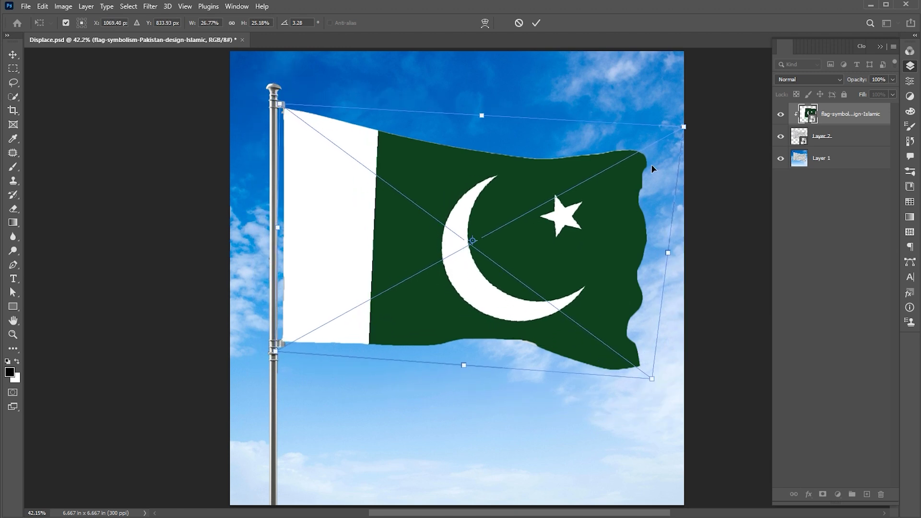
drag(684, 128, 660, 139)
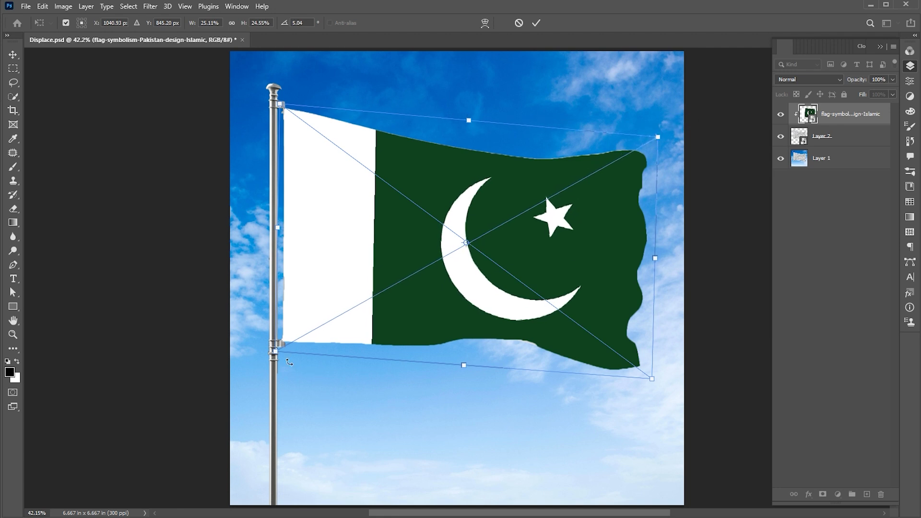
drag(276, 352, 273, 357)
drag(283, 111, 283, 108)
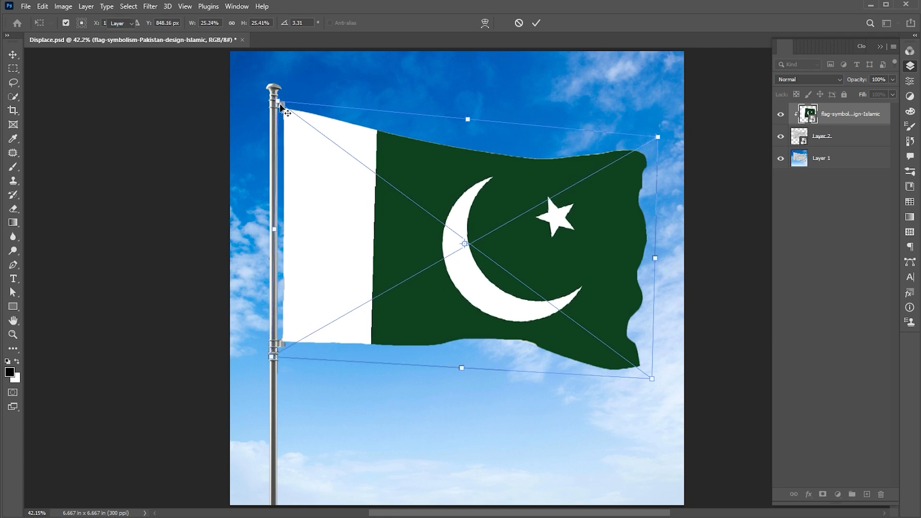
key(Return)
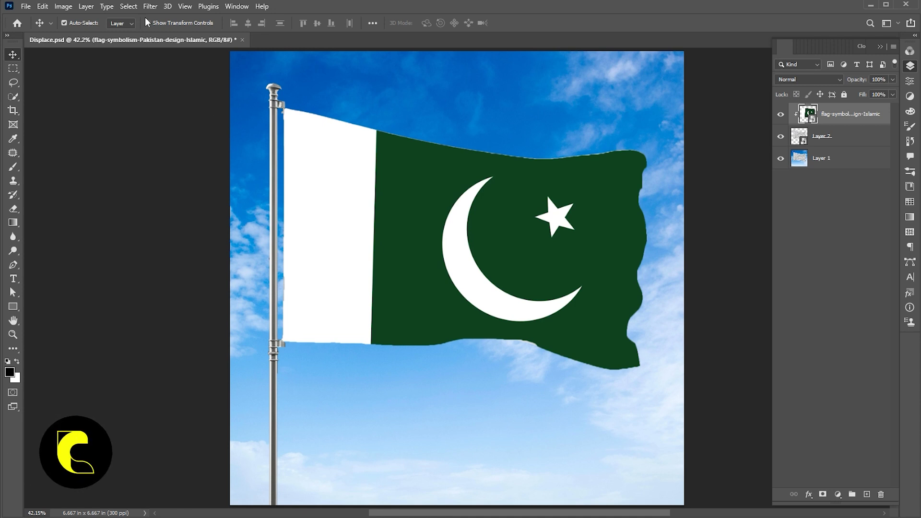
click(150, 7)
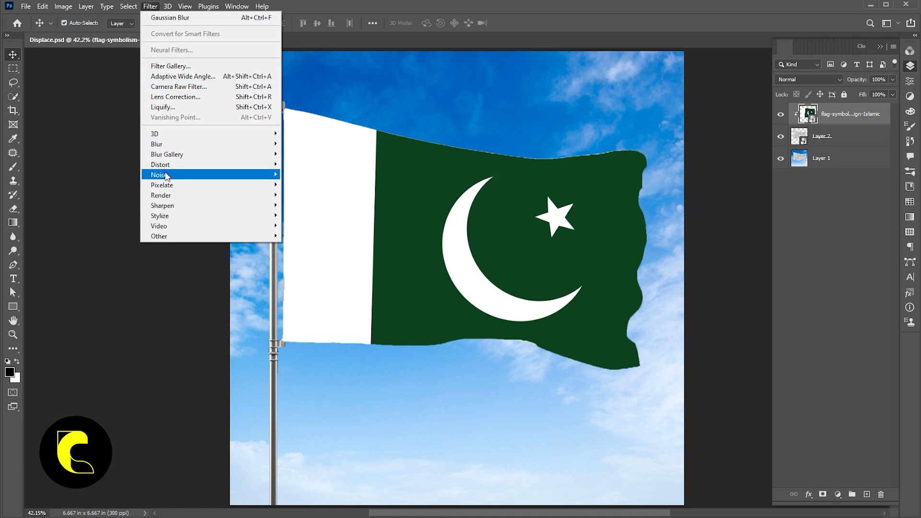
mouse_move(161, 164)
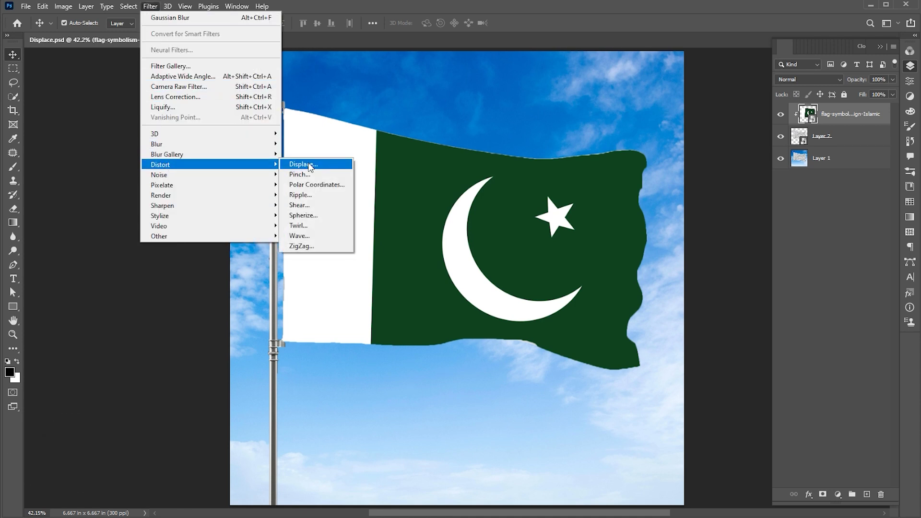
Step: Apply a Displace filter at scale 40/40 to the flag, using Displace.psd as the map
click(310, 165)
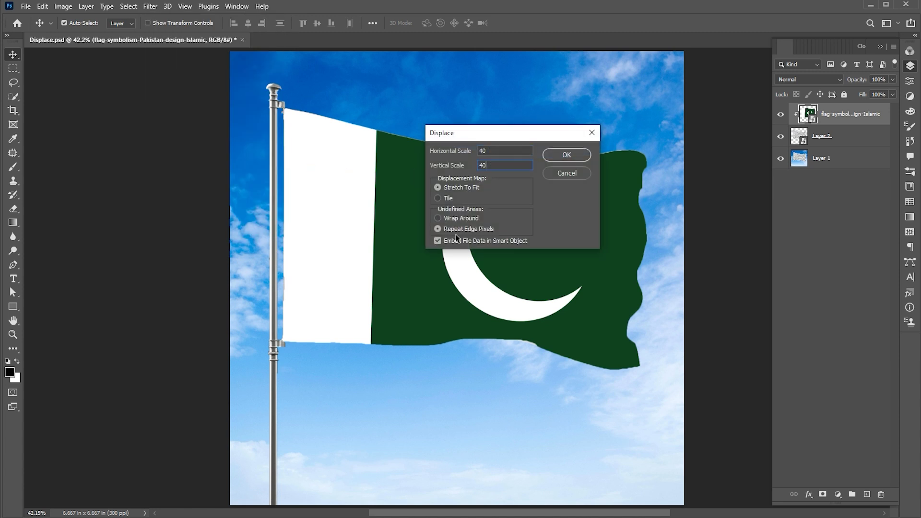
click(567, 155)
click(124, 92)
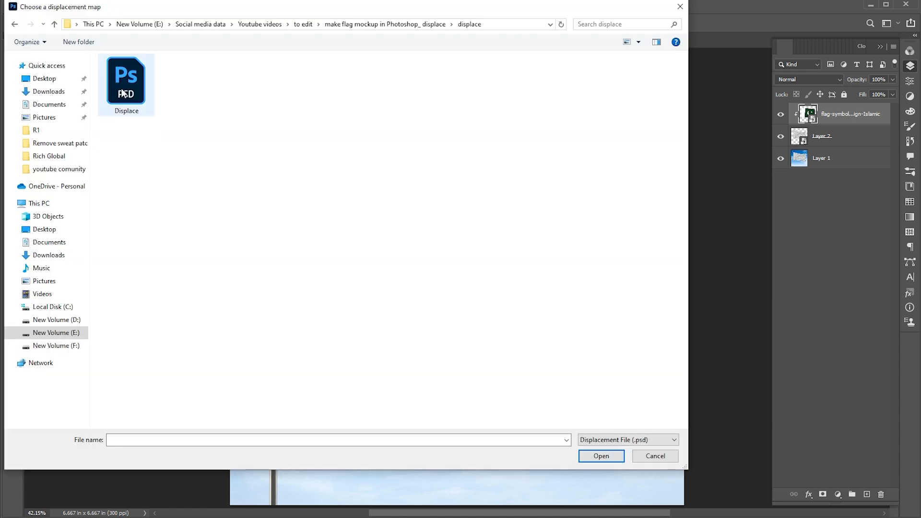
click(125, 92)
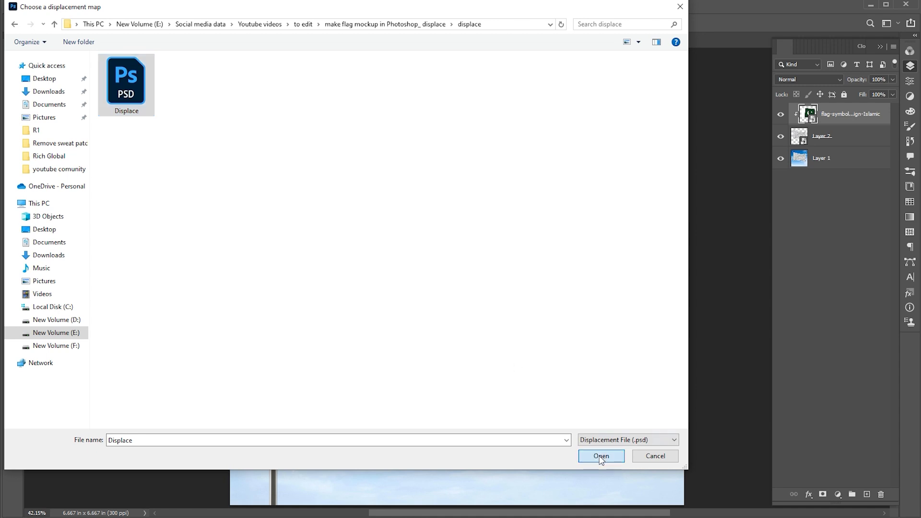
click(601, 456)
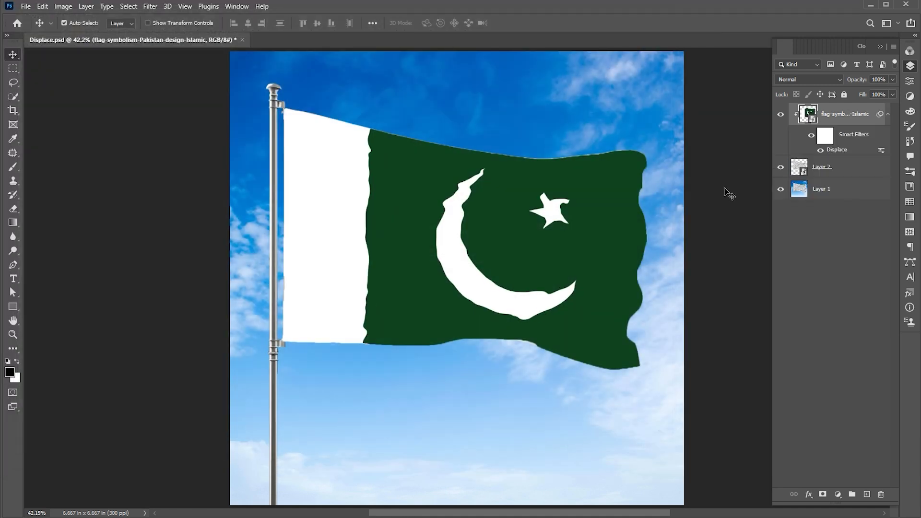
Step: Set the Pakistan flag layer's blend mode to Multiply
click(787, 80)
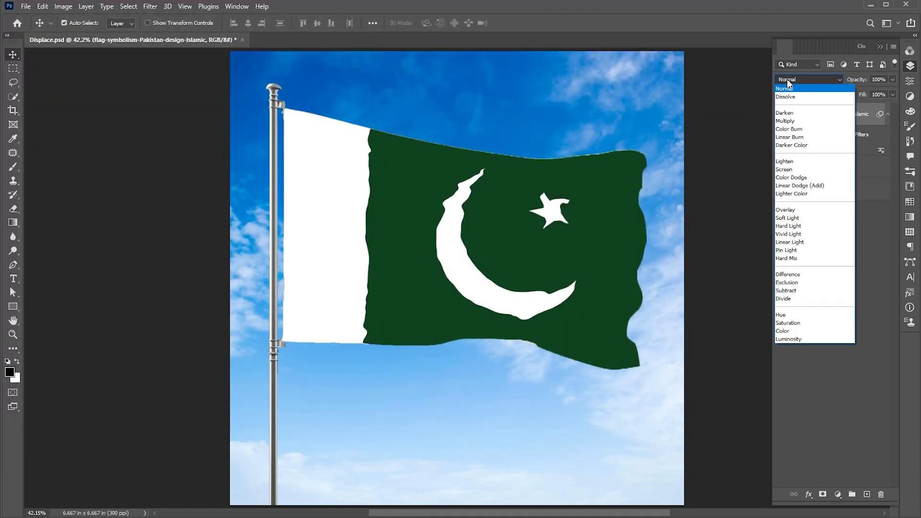
click(788, 122)
right_click(828, 113)
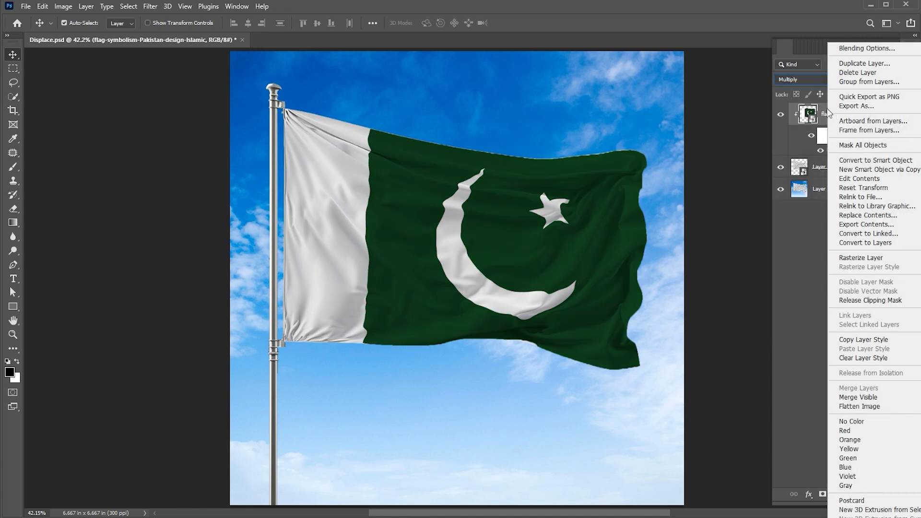
click(863, 47)
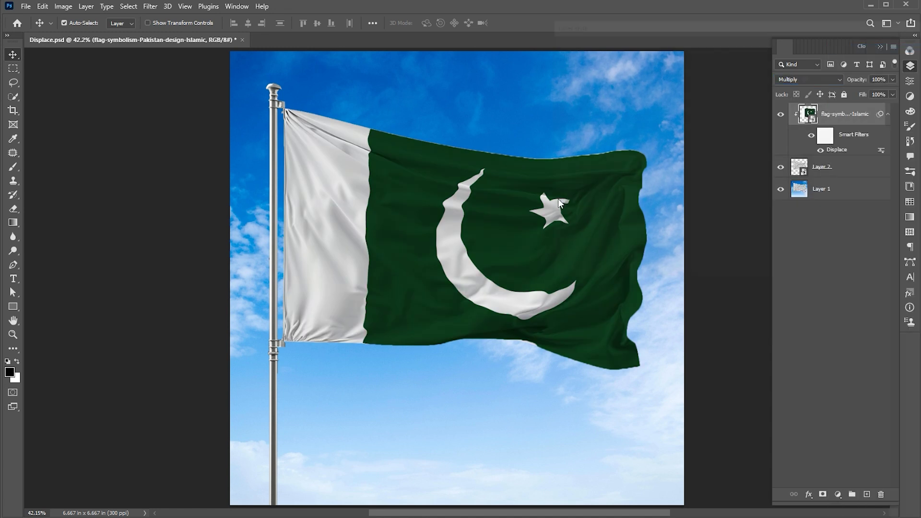
Step: Split the Blend If Underlying Layer white slider at about 225/255 and confirm
drag(609, 44, 344, 48)
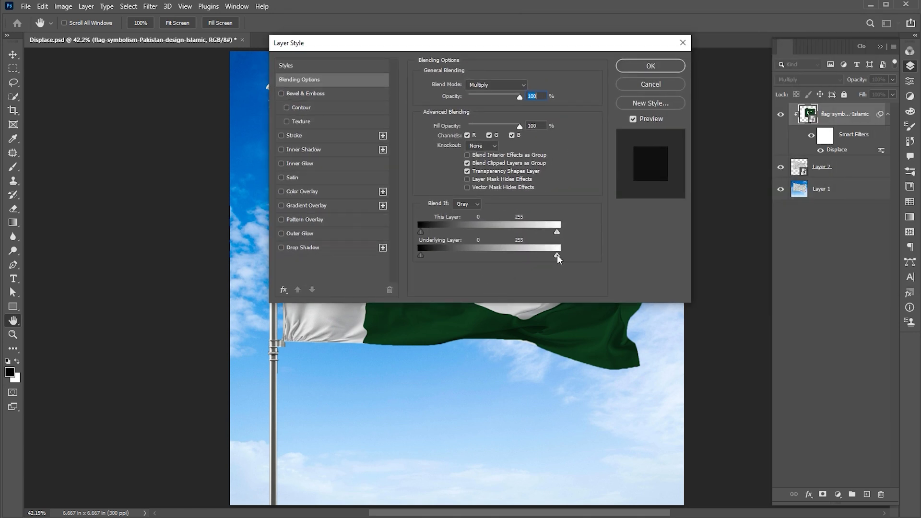
drag(555, 255, 544, 254)
drag(493, 45, 639, 5)
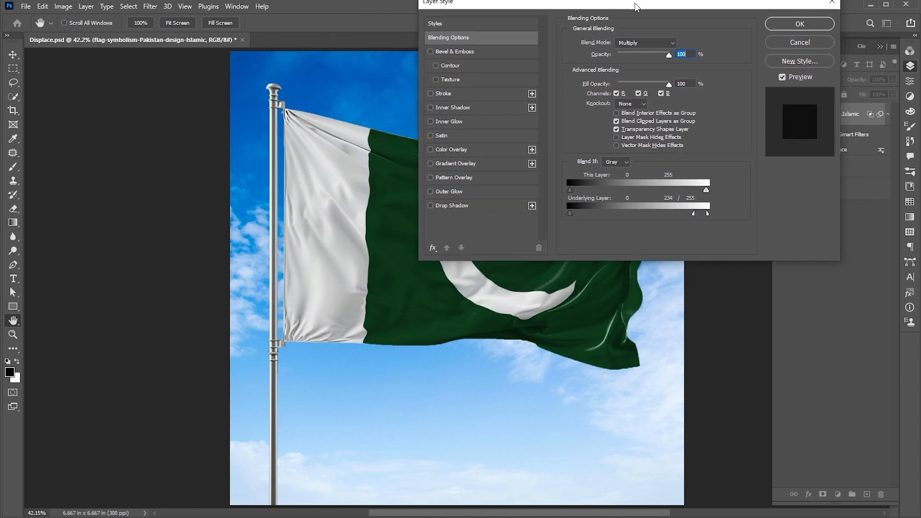
drag(689, 215, 686, 214)
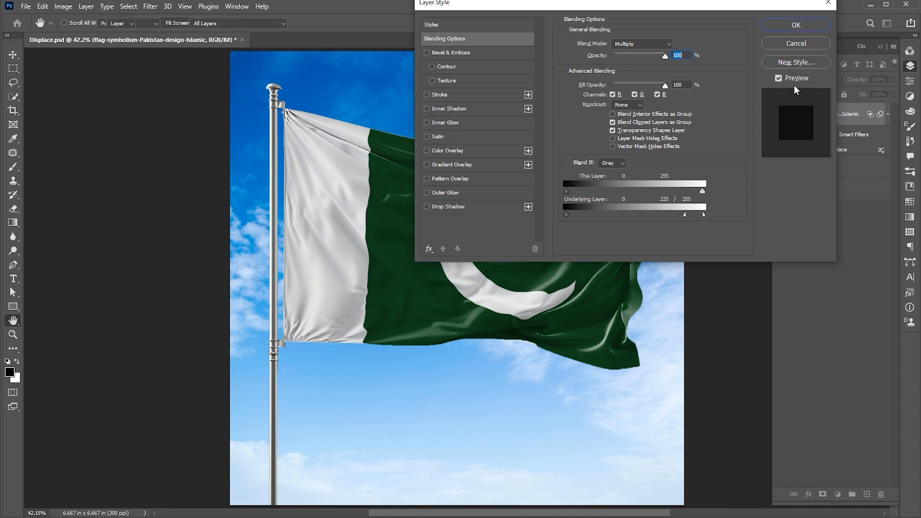
click(796, 25)
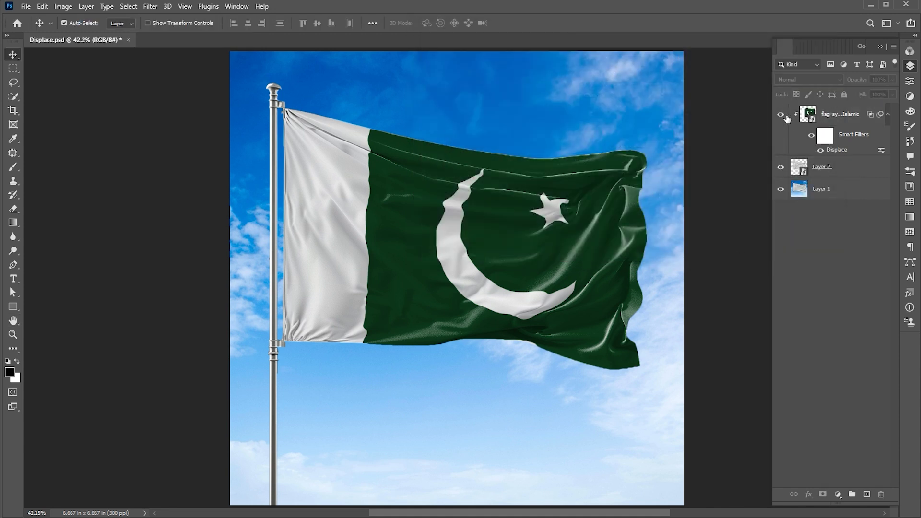